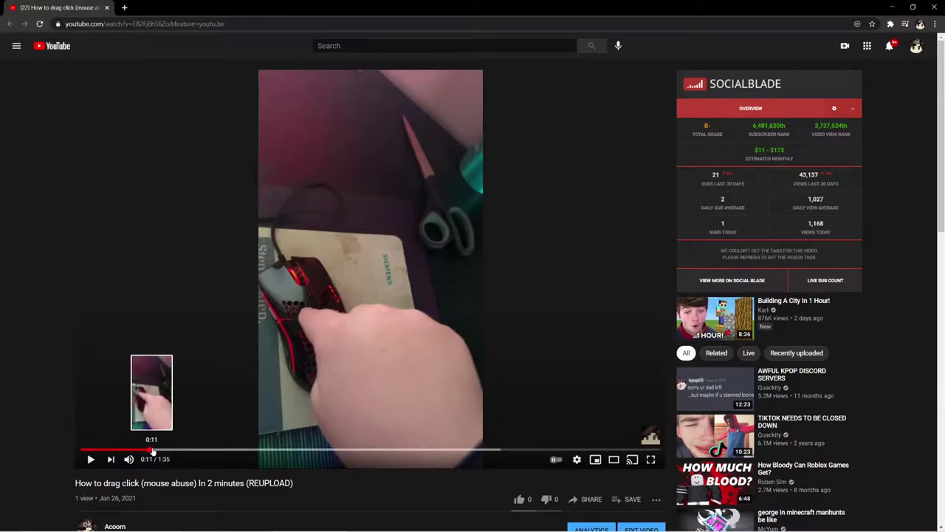
# Skip the drag-click reupload to 0:31, then expand its description and highlight the age-restriction paragraph.
pyautogui.moveTo(151, 449); pyautogui.dragTo(271, 449)
pyautogui.scroll(-3, 295, 429)
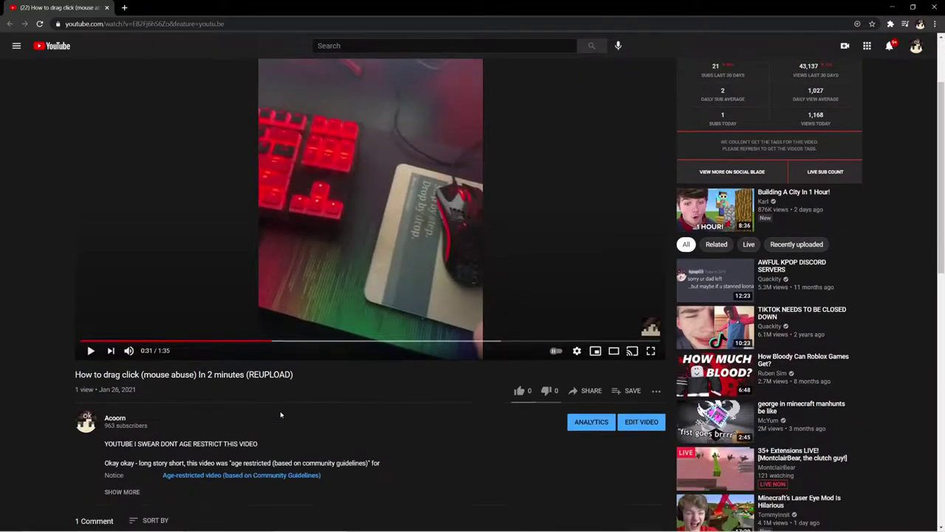
pyautogui.scroll(2, 326, 456)
pyautogui.scroll(-1, 192, 489)
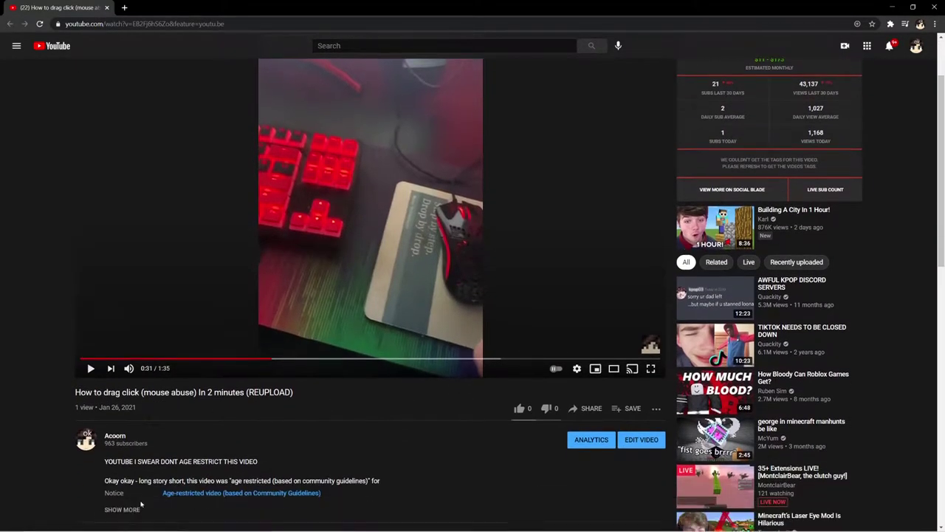
pyautogui.click(117, 507)
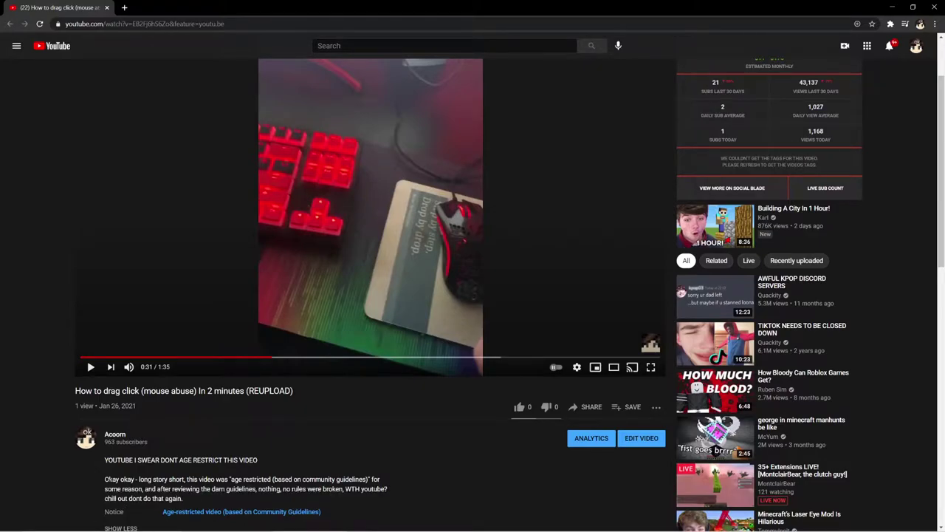
pyautogui.moveTo(105, 478); pyautogui.dragTo(314, 498)
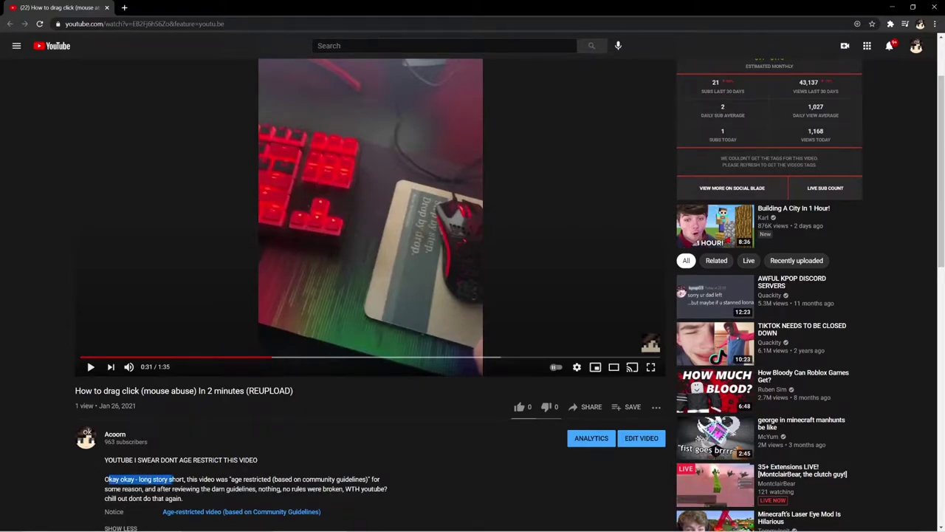
pyautogui.click(315, 500)
pyautogui.scroll(-3, 206, 429)
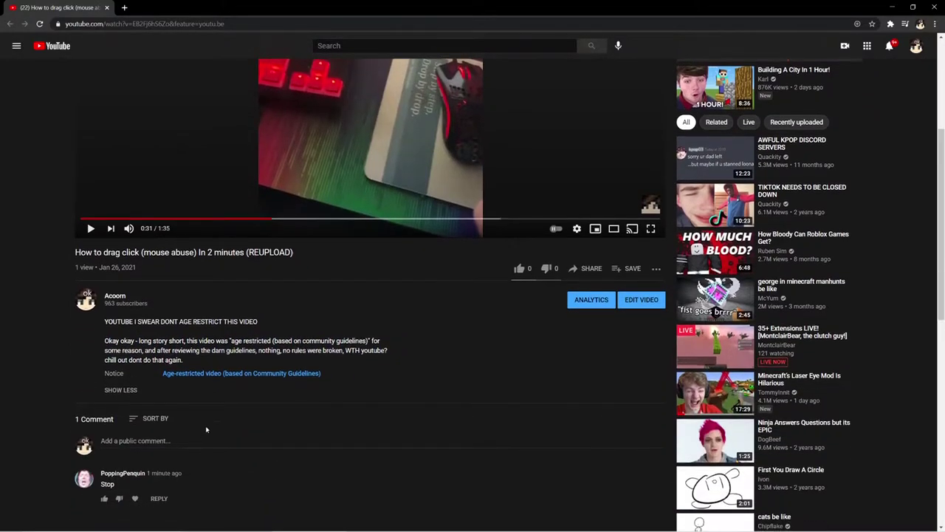
# Open Community Guidelines from the age-restriction notice, then close the Links in your Content policy.
pyautogui.click(209, 375)
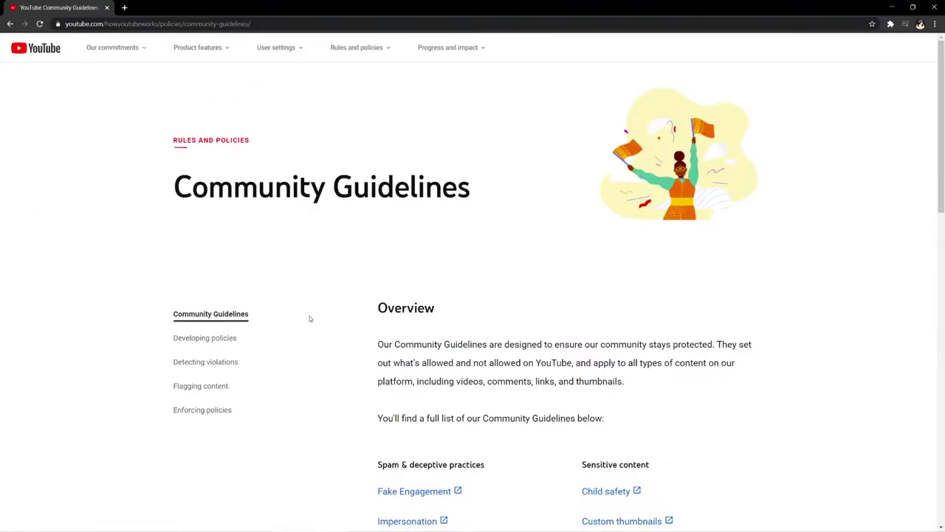
pyautogui.scroll(-3, 298, 339)
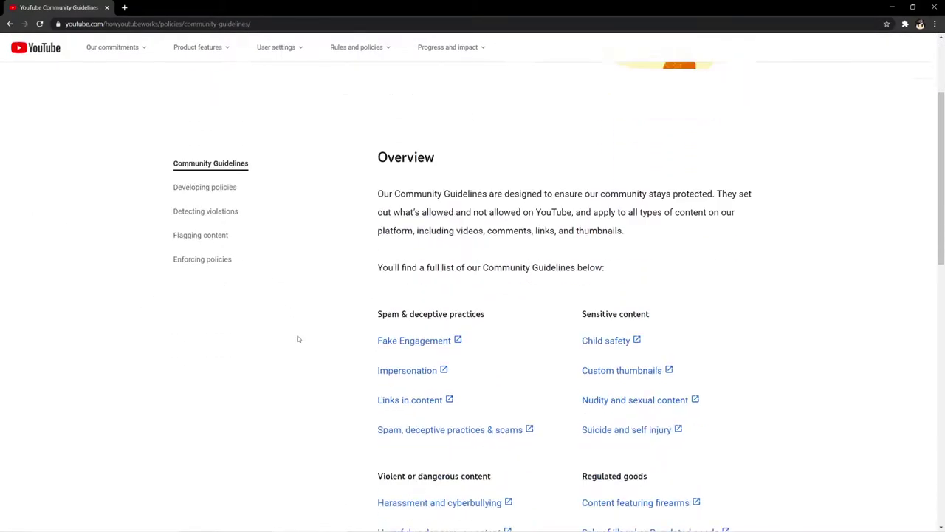
pyautogui.scroll(-3, 298, 339)
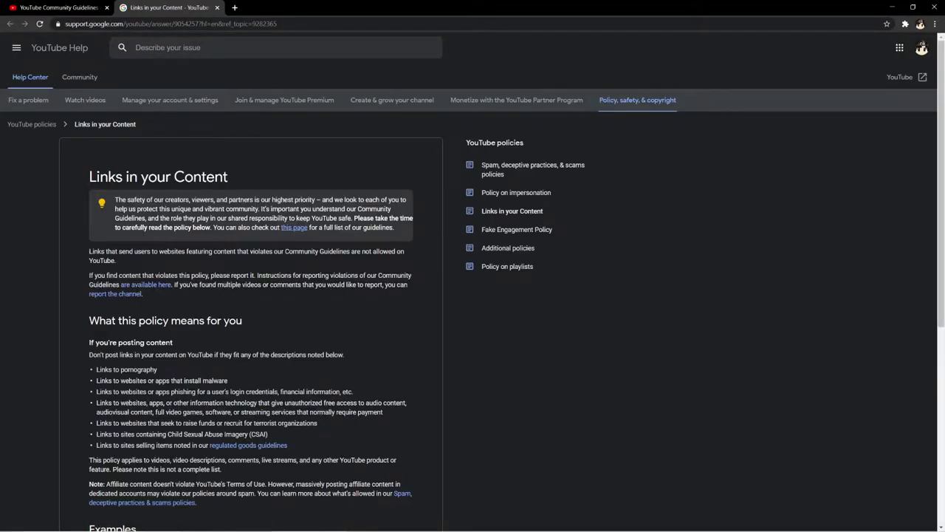
pyautogui.click(218, 8)
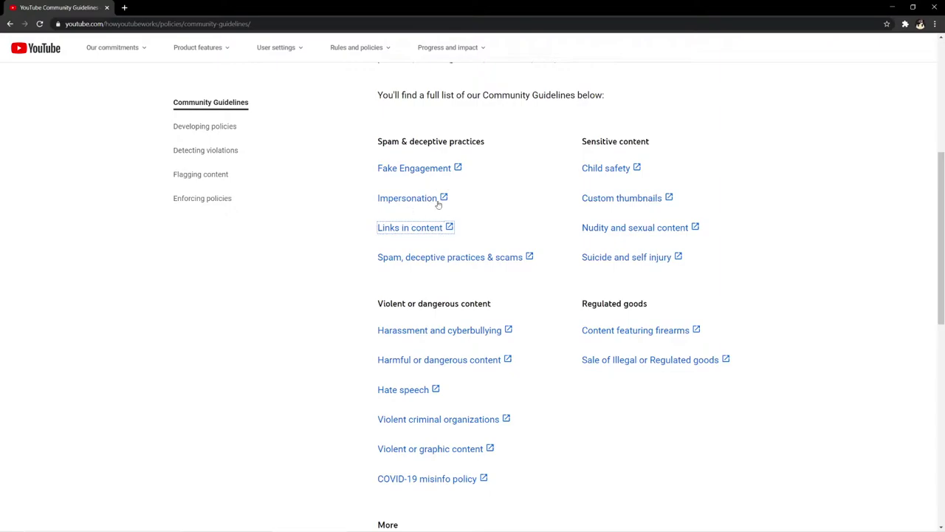
pyautogui.scroll(-2, 447, 270)
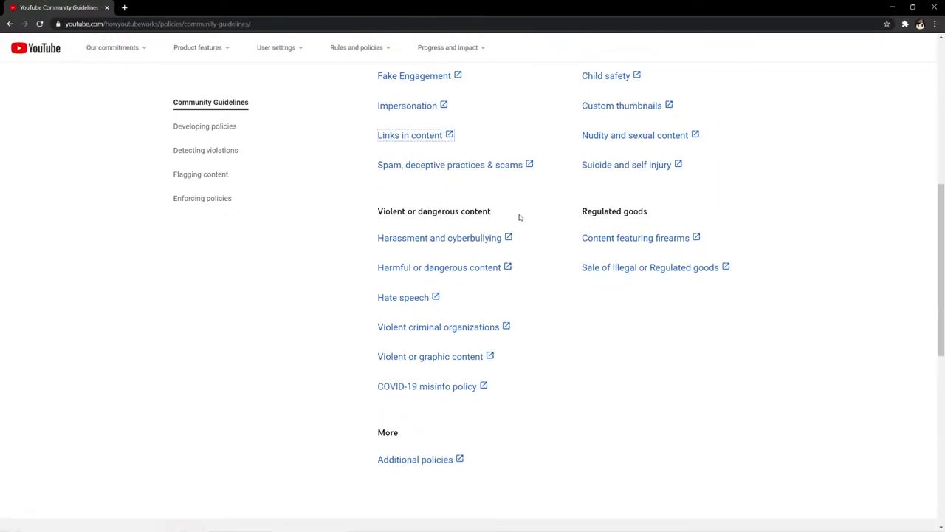
# Jump to the Developing policies and Detecting violations sections, then back to Overview.
pyautogui.click(201, 129)
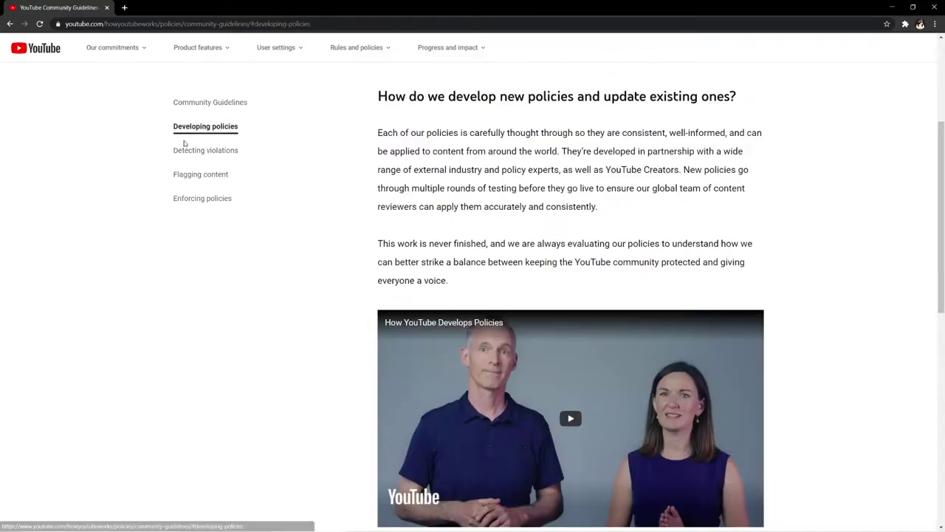
pyautogui.click(184, 153)
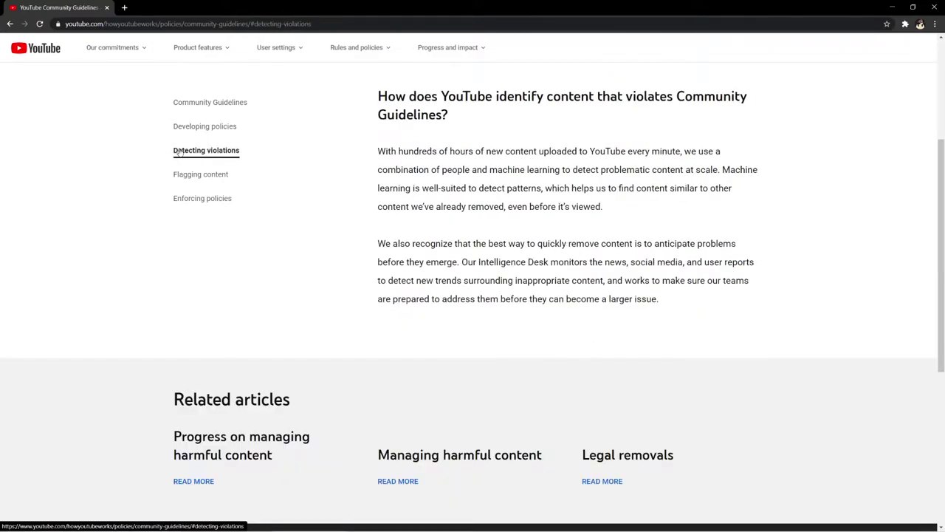
pyautogui.click(209, 108)
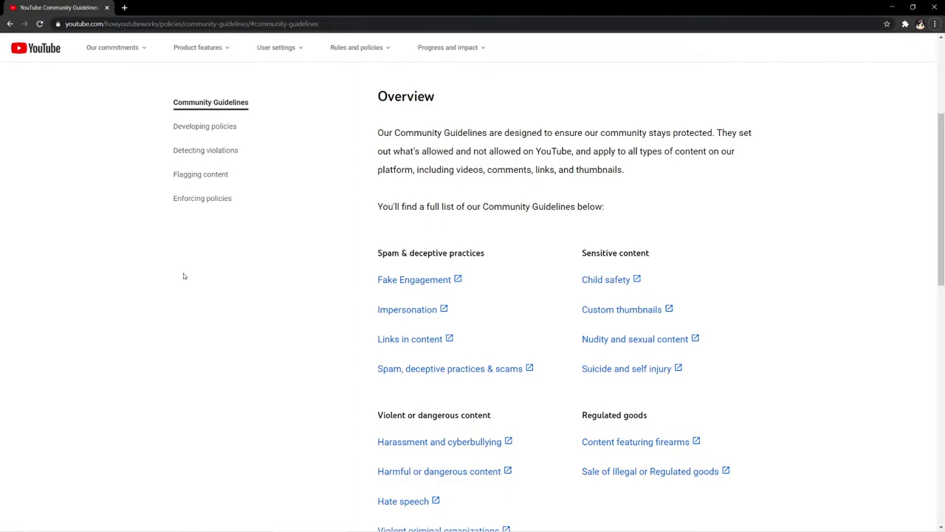
pyautogui.scroll(3, 177, 266)
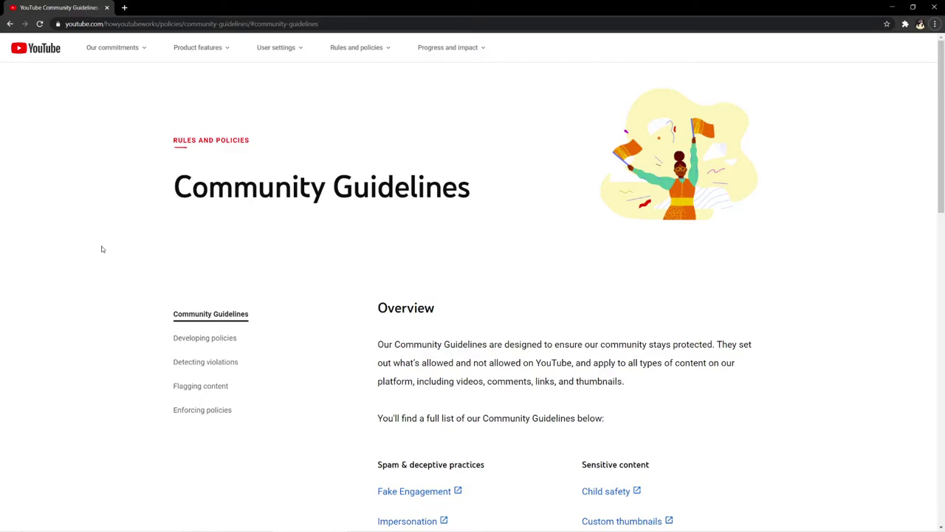
# In a new tab, go to your channel's Videos and play the drag-click reupload.
pyautogui.click(124, 8)
pyautogui.write('youtube.com')
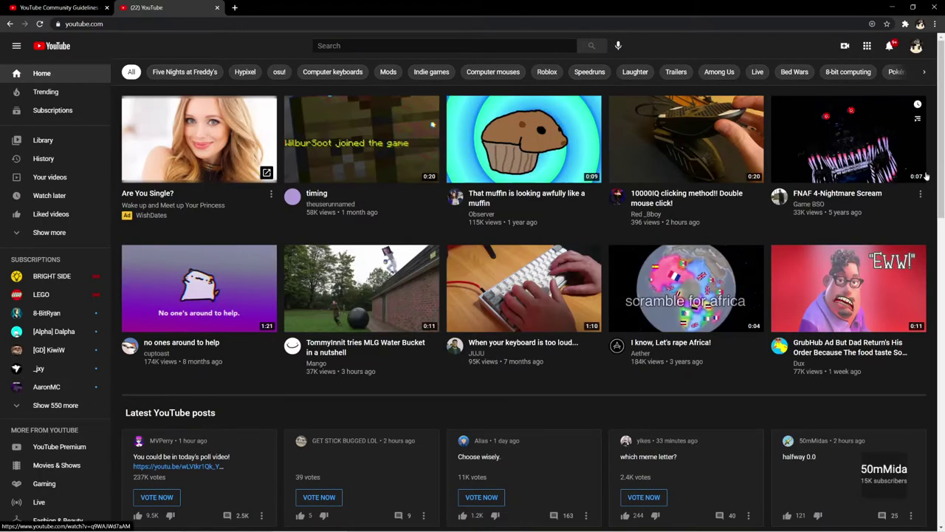
pyautogui.click(915, 48)
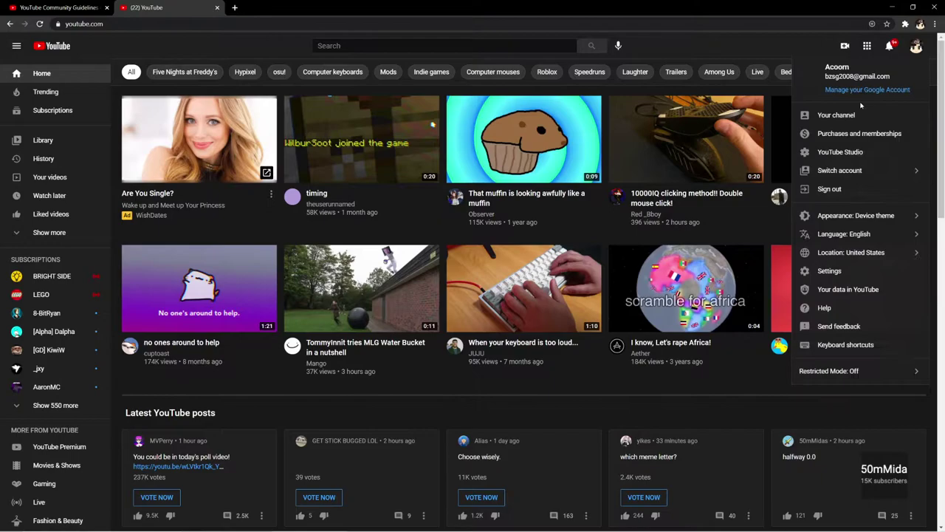
pyautogui.click(835, 113)
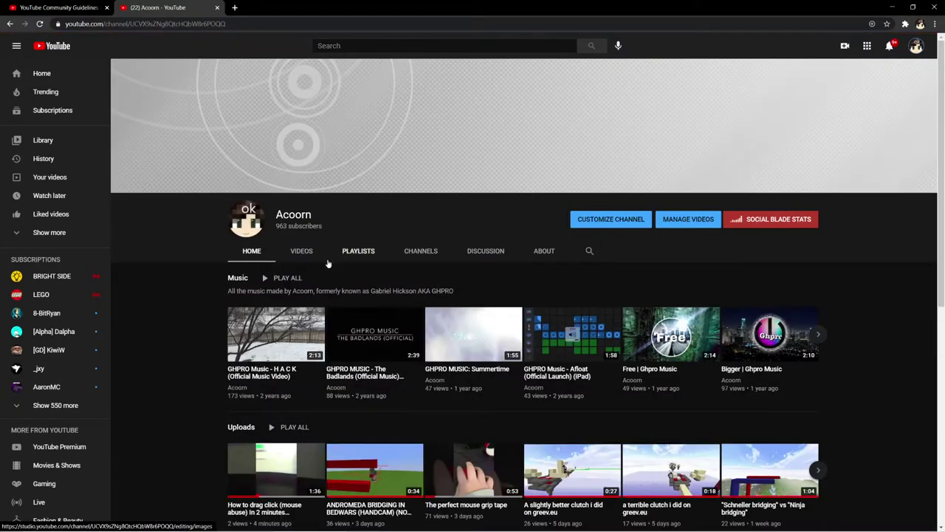
pyautogui.click(299, 251)
pyautogui.click(236, 322)
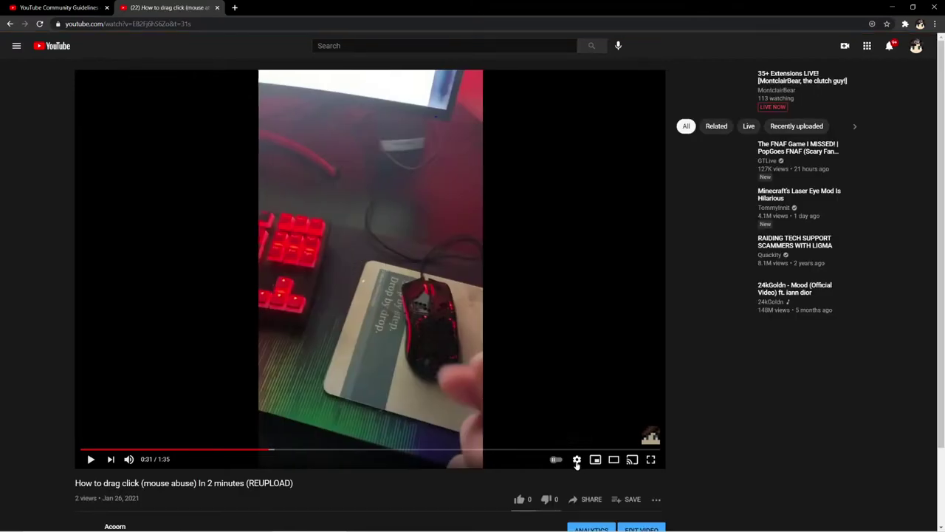
# Bring up the reupload's quality options, listing 480p down to 144p with Auto selected.
pyautogui.click(577, 459)
pyautogui.click(614, 431)
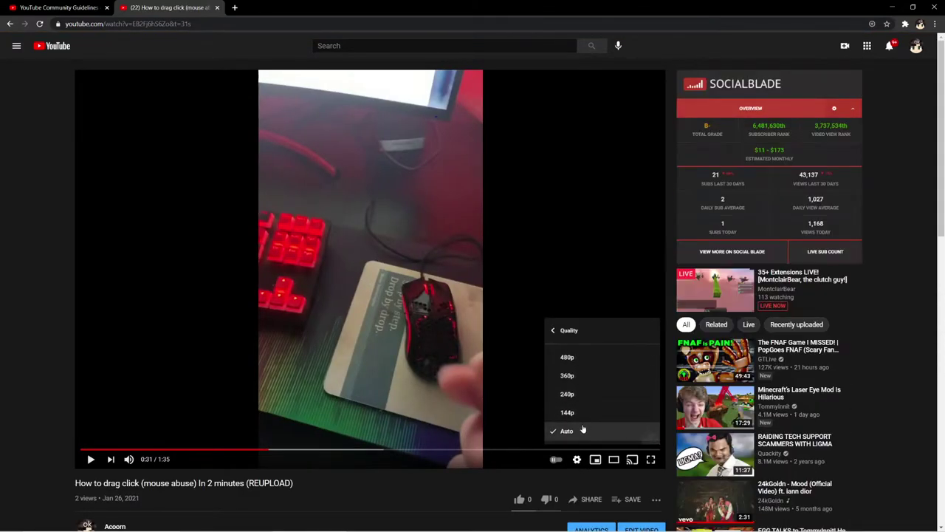